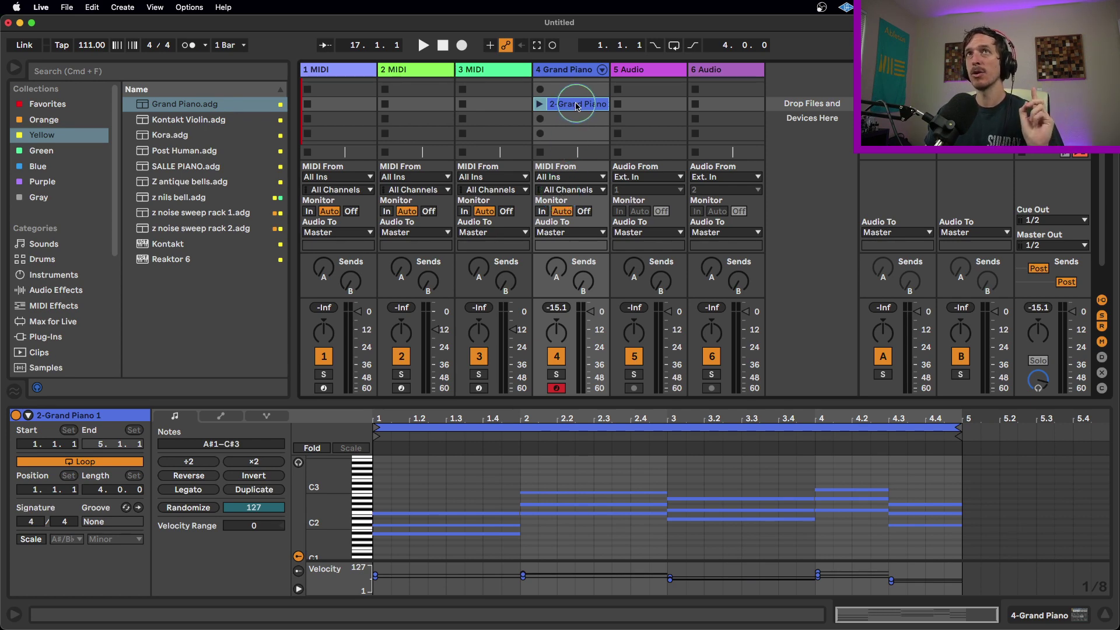
Step: Preview the Grand Piano chord clip by launching it and playing, then stopping playback
key("Tab")
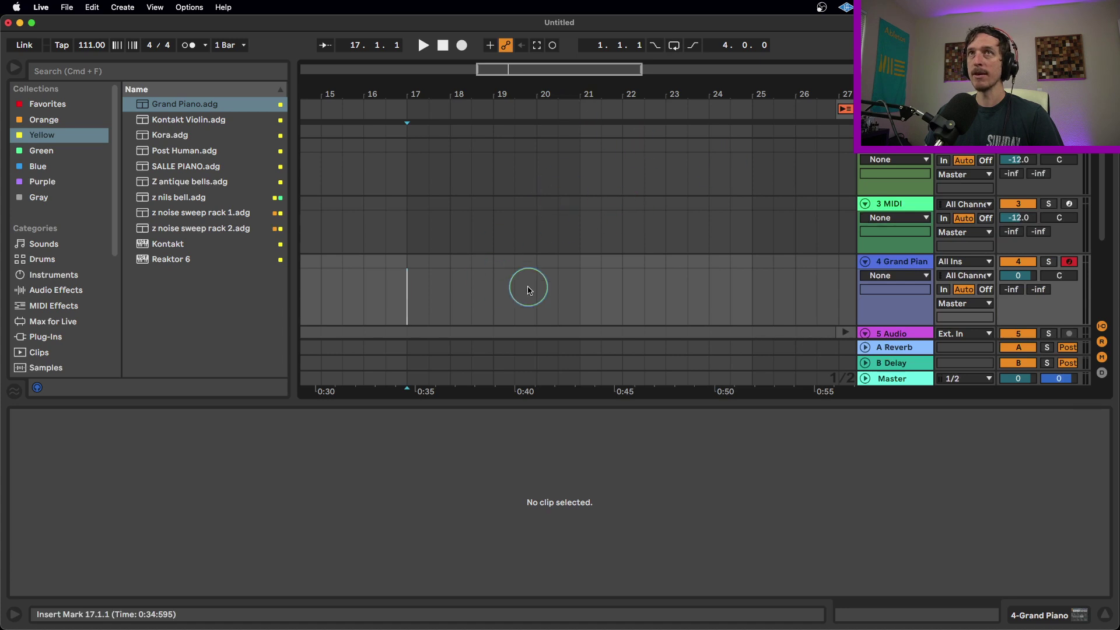
key("Tab")
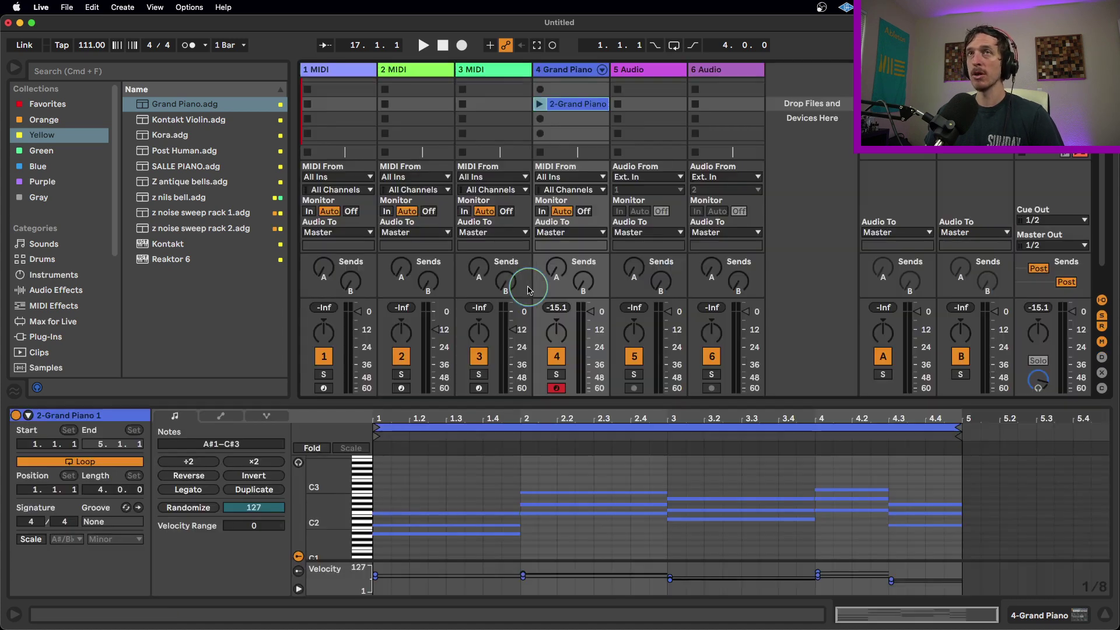
left_click(540, 105)
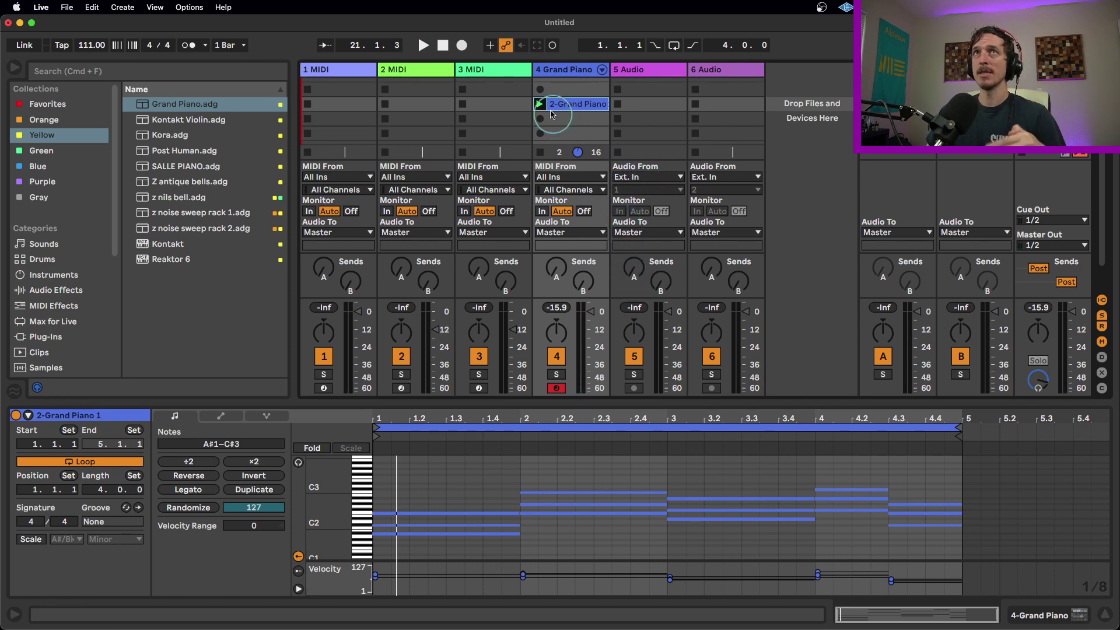
left_click(556, 389)
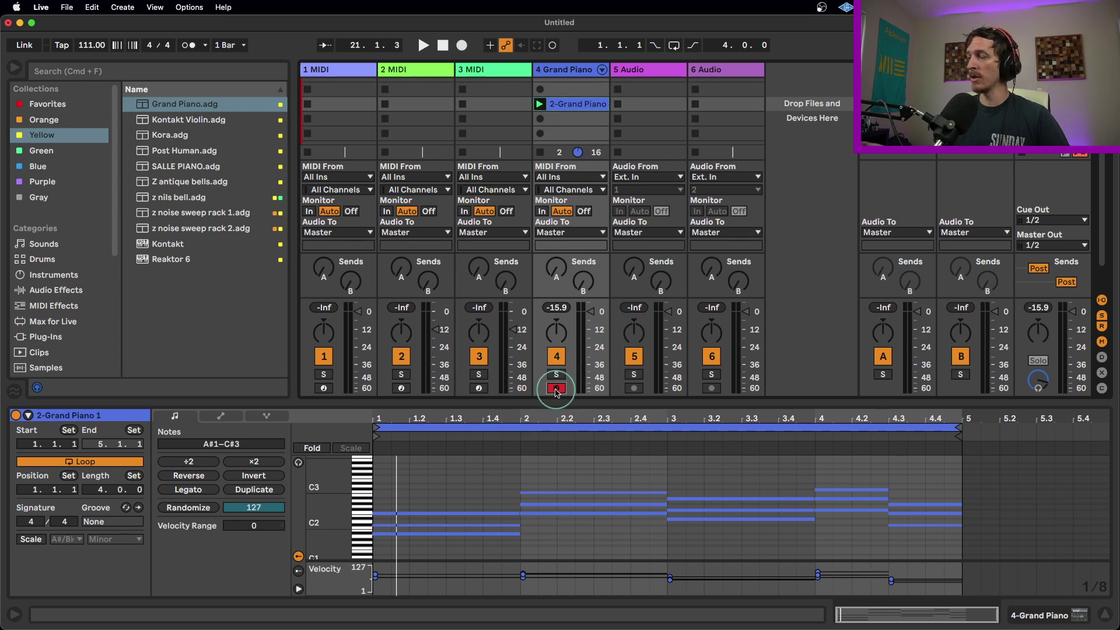
key("space")
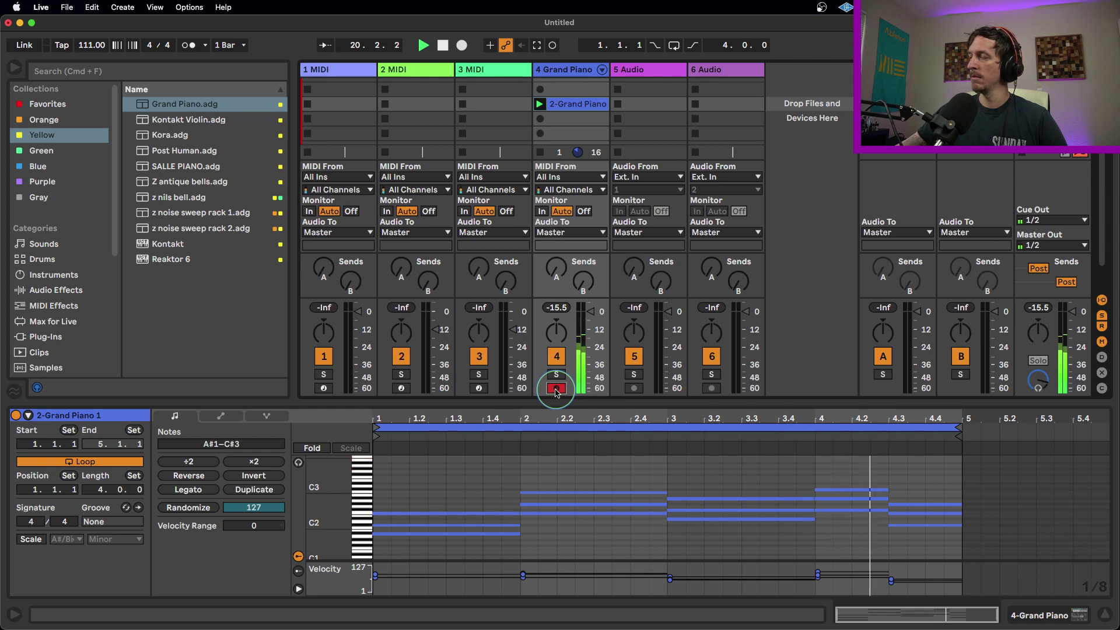
key("space")
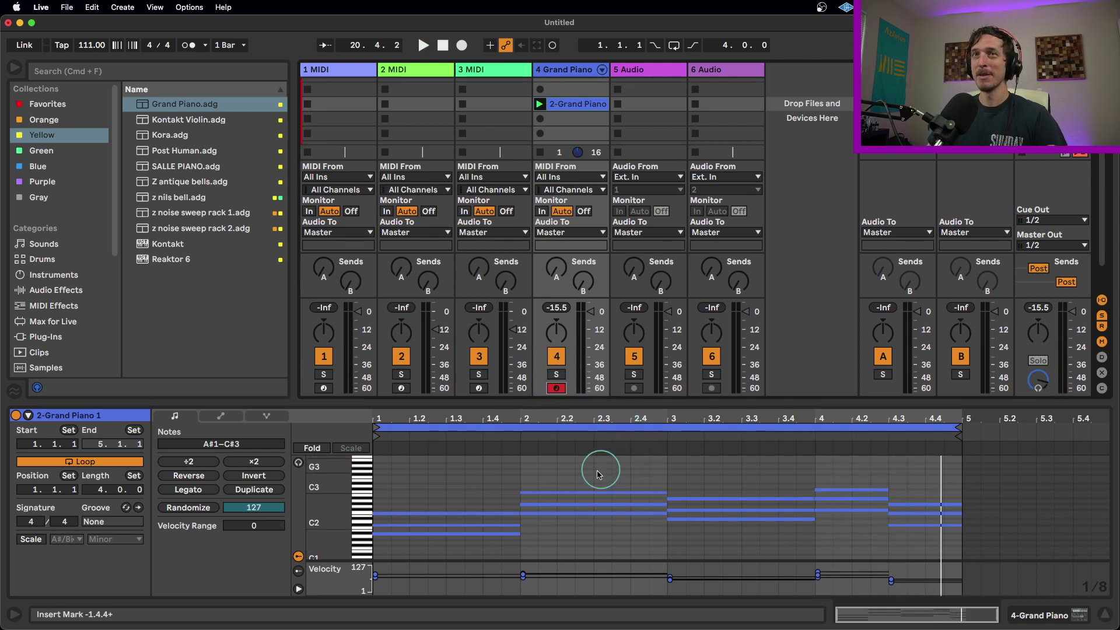
scroll(580, 475, "up", 4)
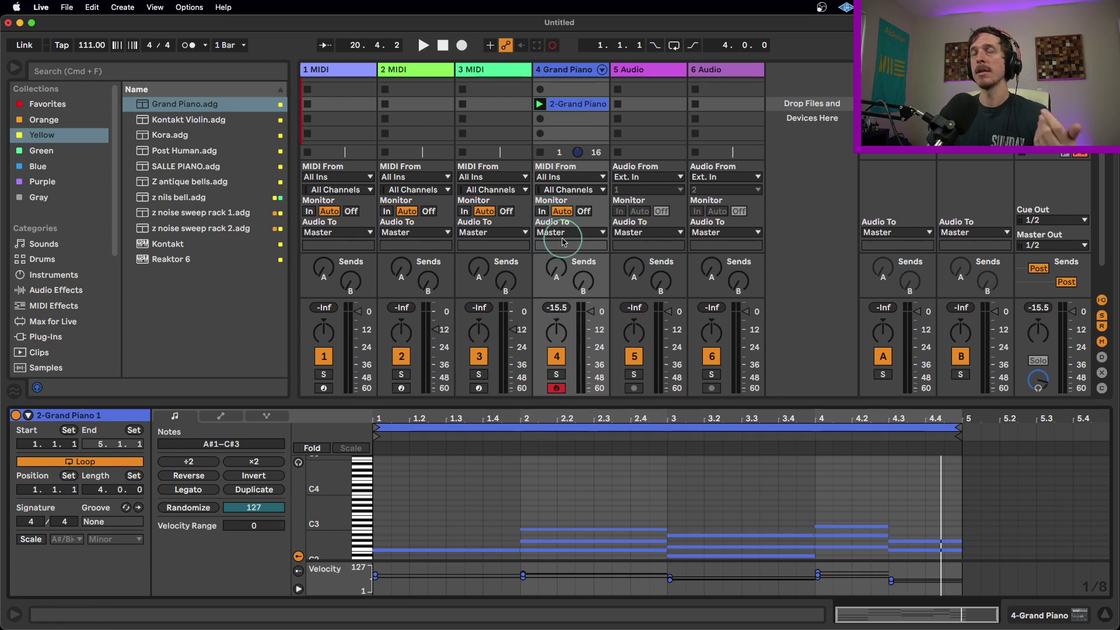
Step: Enable Session Record and start overdubbing a melody into the 2-Grand Piano clip
left_click(539, 104)
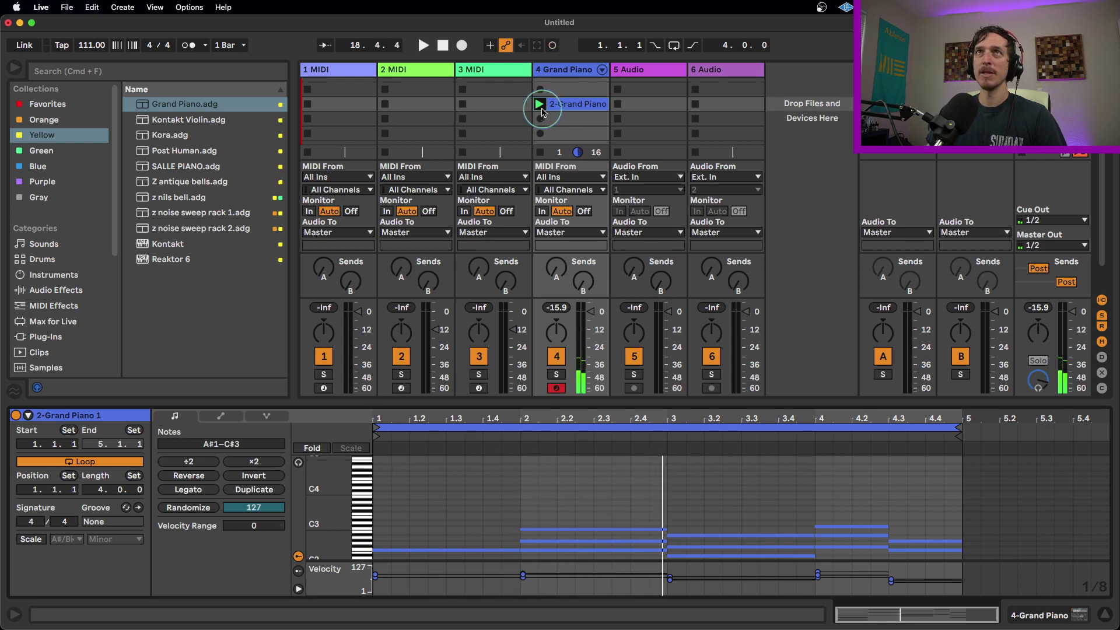
left_click(553, 121)
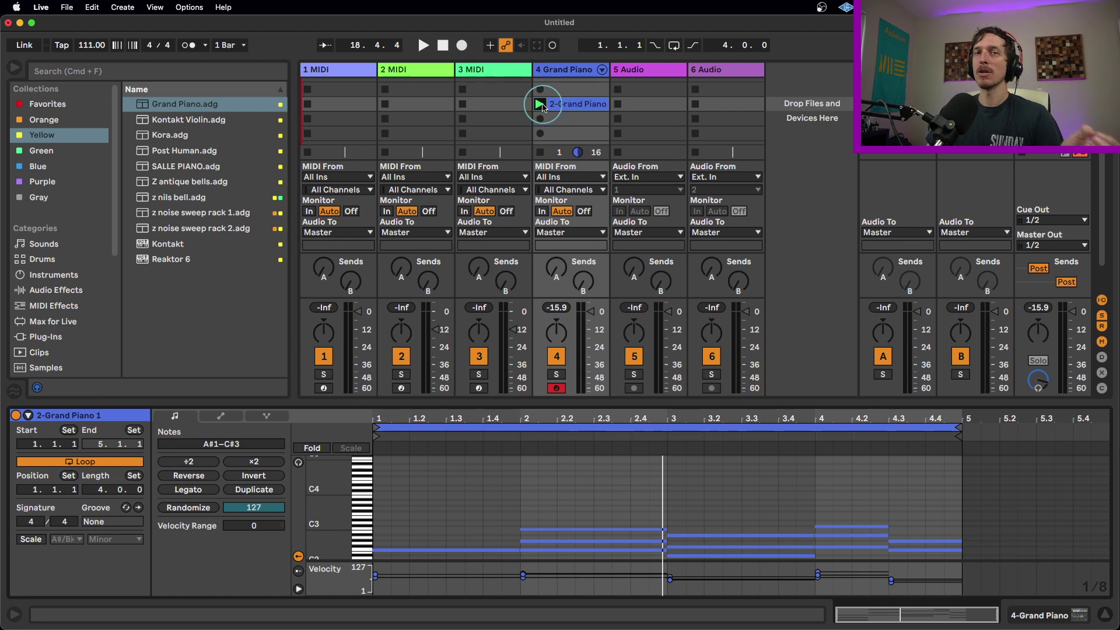
left_click(552, 45)
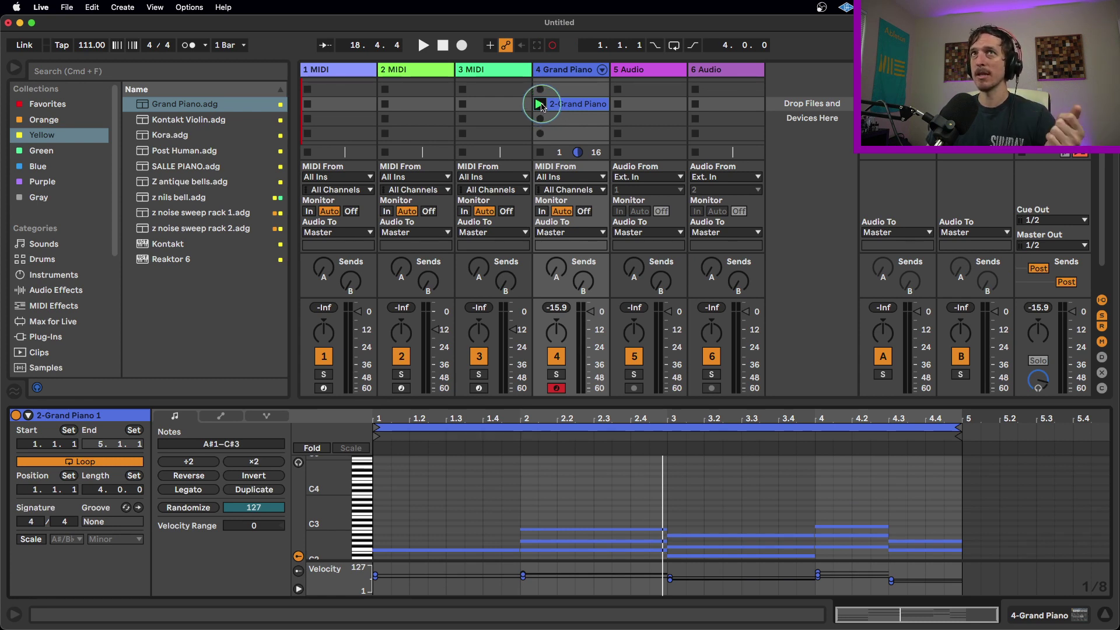
left_click(540, 104)
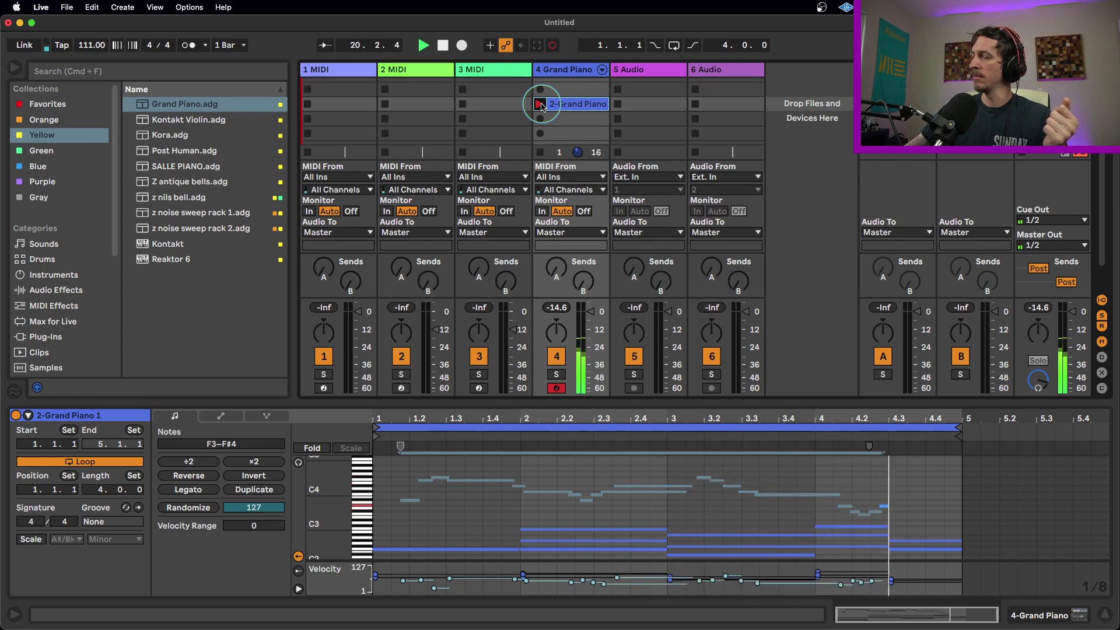
Step: Stop recording on the Grand Piano clip, deselect the new melody notes, and reselect the clip
left_click(540, 105)
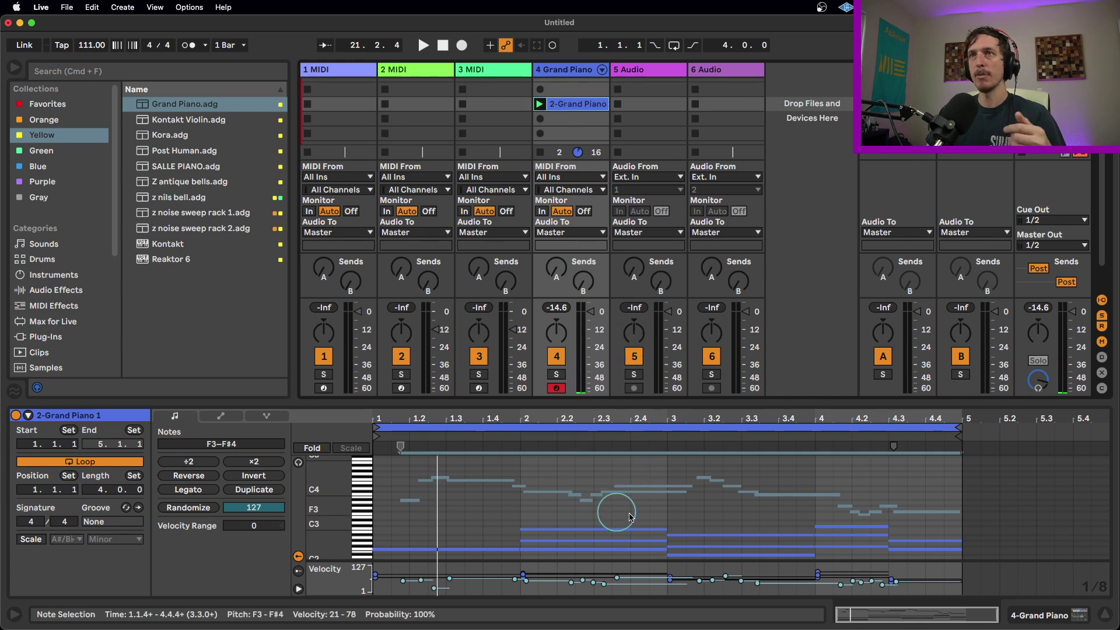
left_click(442, 518)
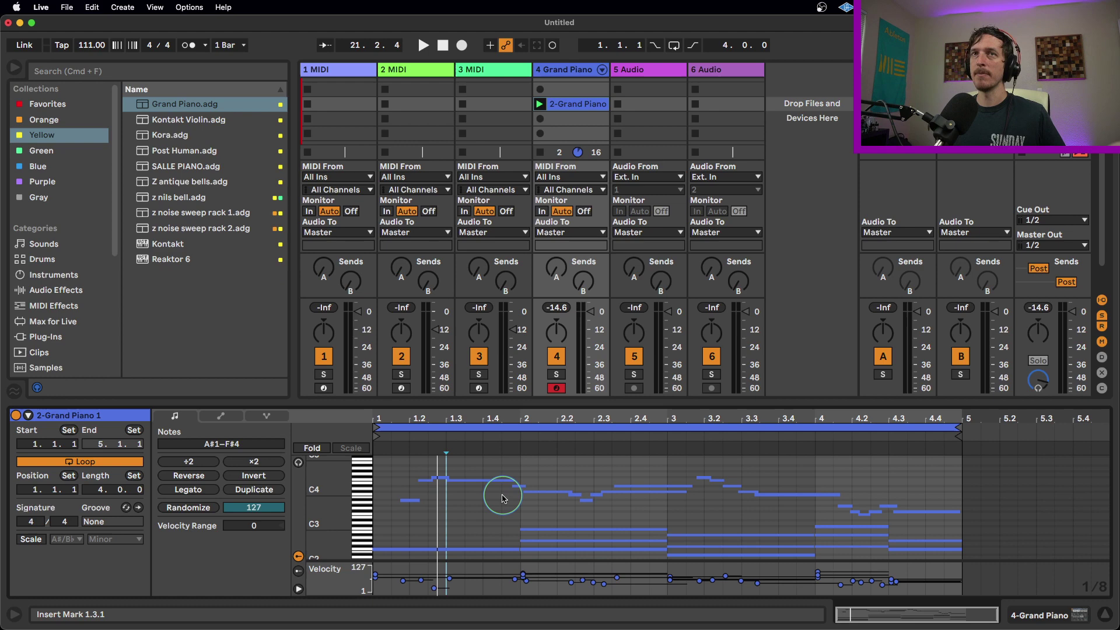
left_click(570, 104)
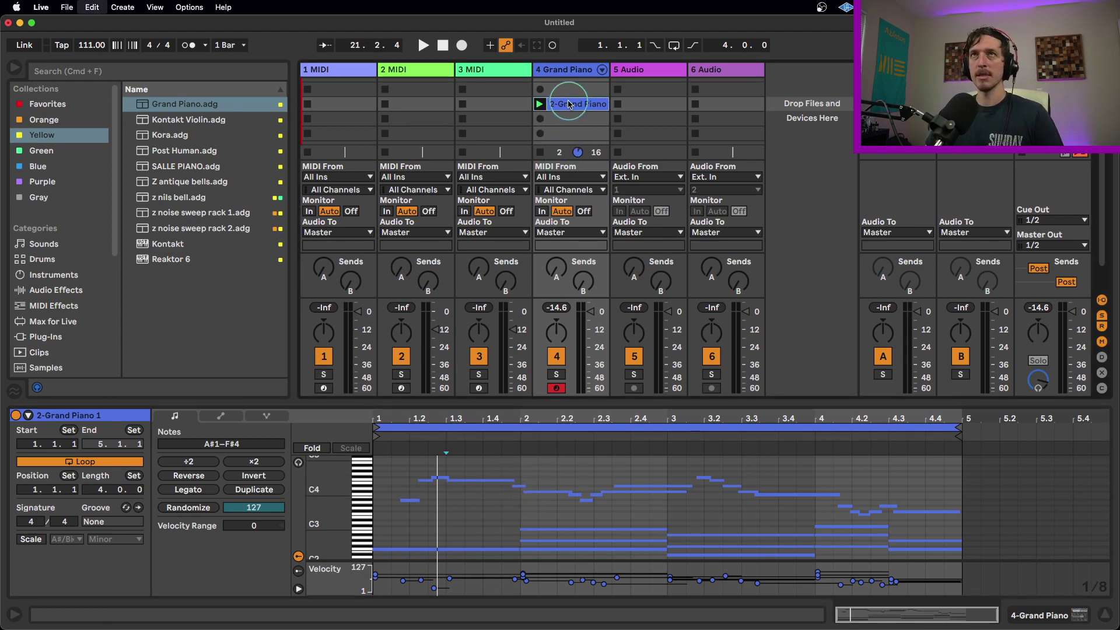
Step: Paste the Grand Piano clip at bar 21 in Arrangement view and delete its melody notes
key("Tab")
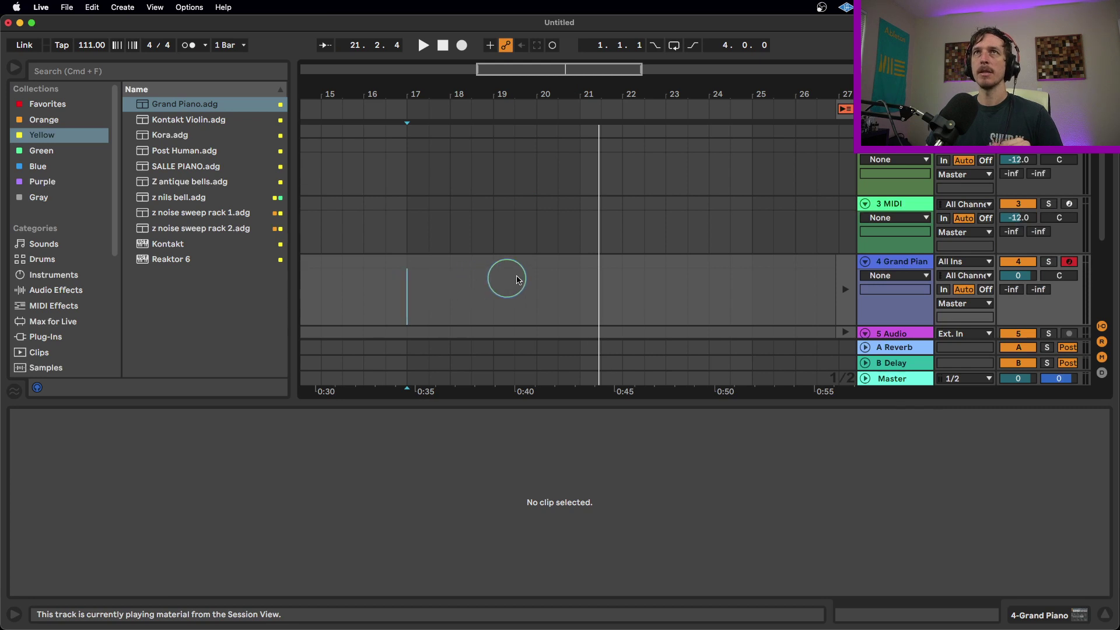
left_click(579, 276)
key("super+v")
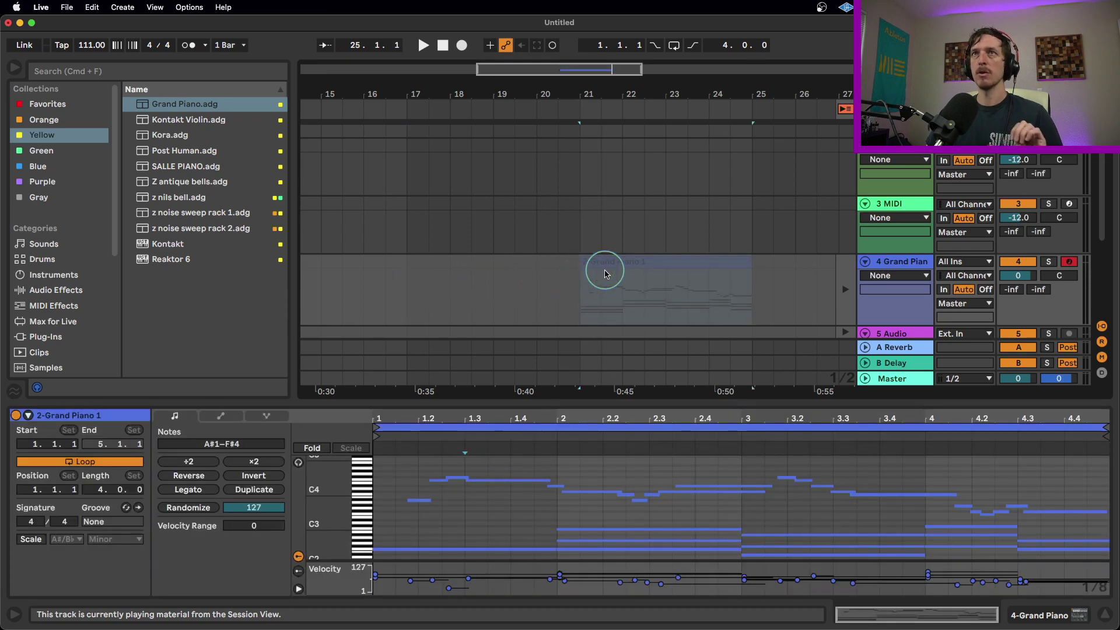
left_click_drag(393, 467, 1114, 518)
key("Delete")
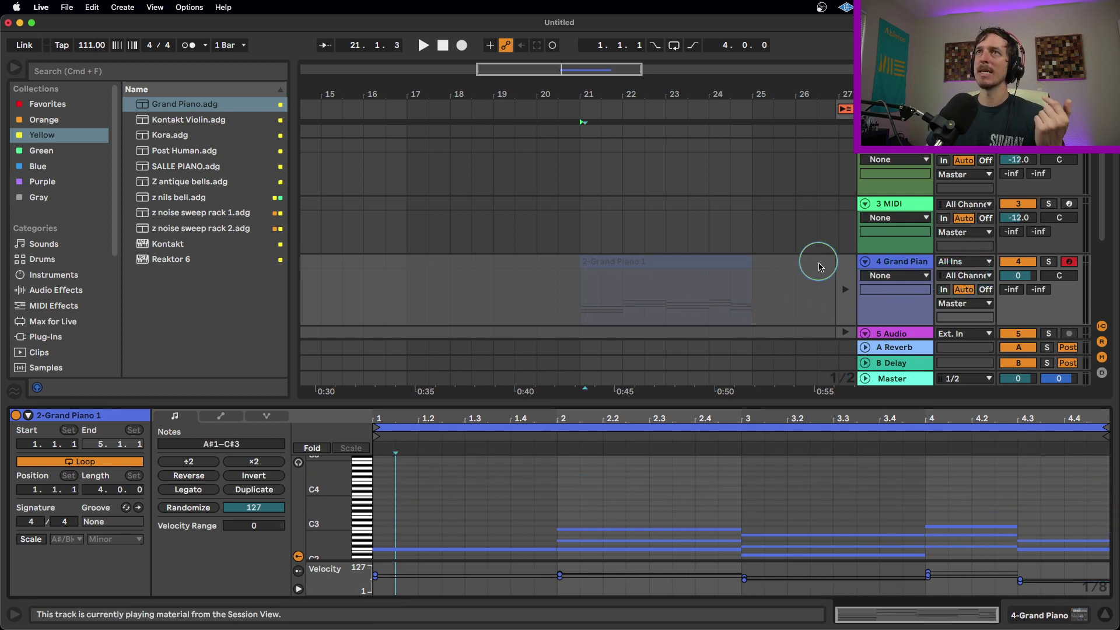
Step: Return the piano track to its arrangement clip and play it back from bar 21
left_click(845, 289)
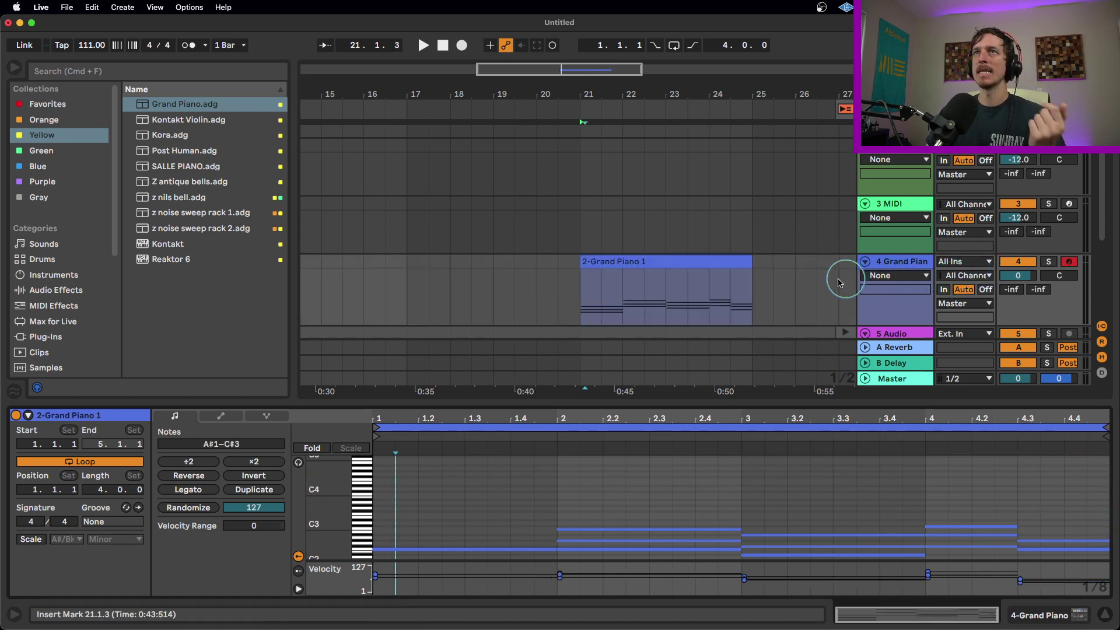
left_click(628, 261)
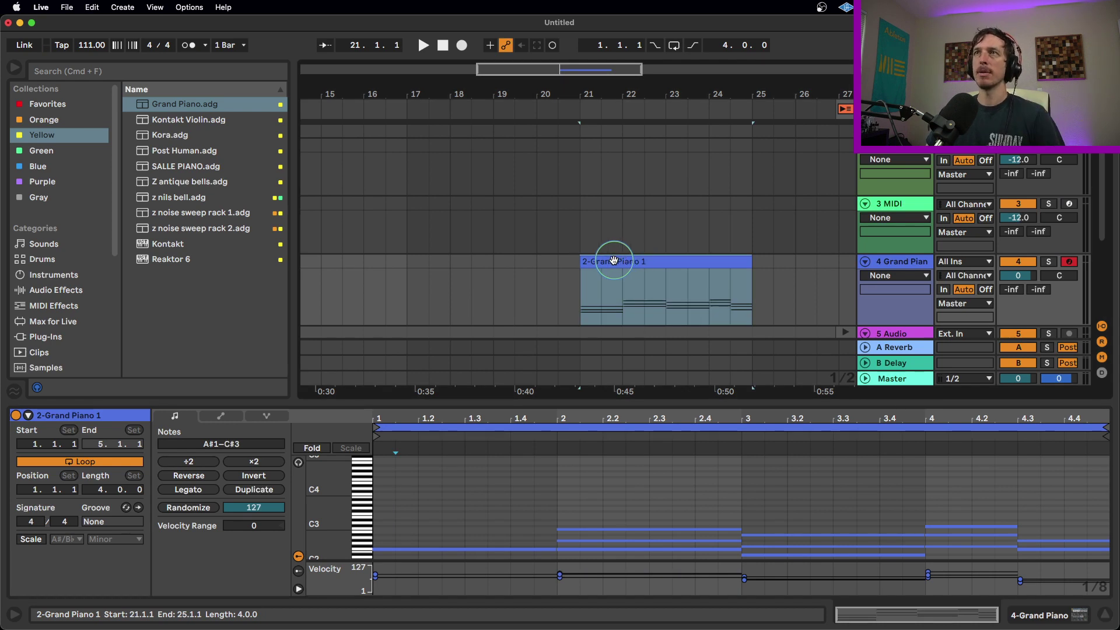
key("space")
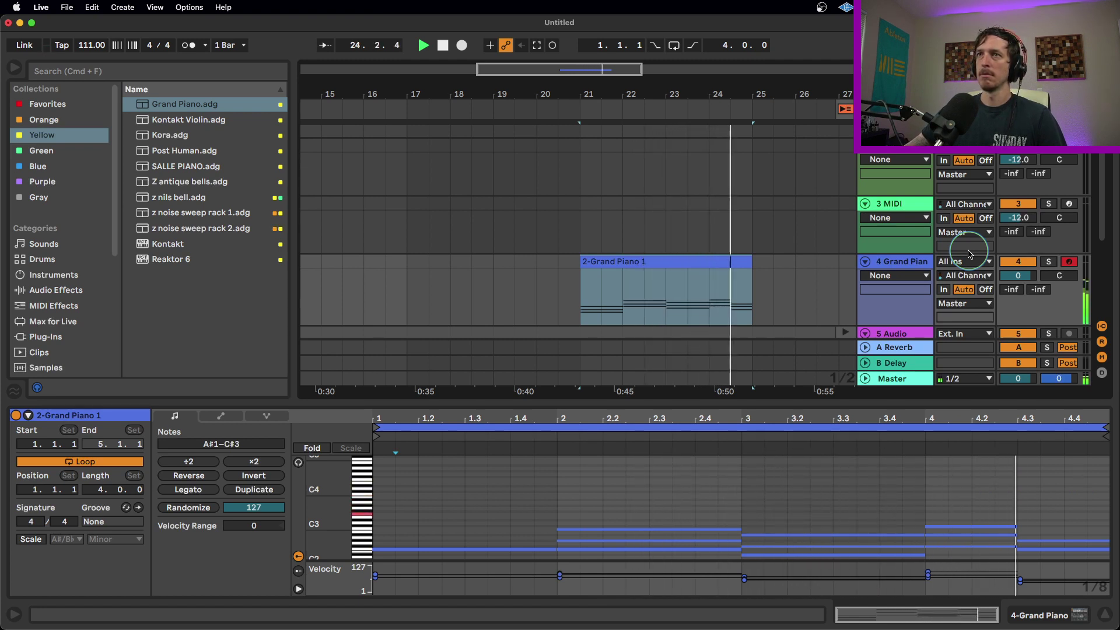
key("space")
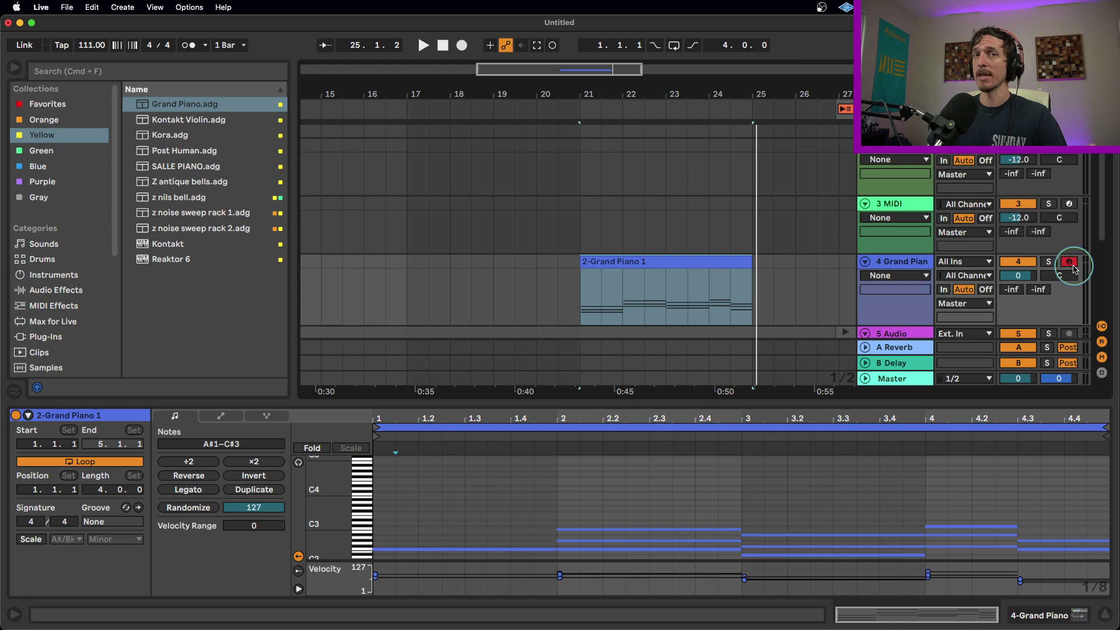
left_click(594, 275)
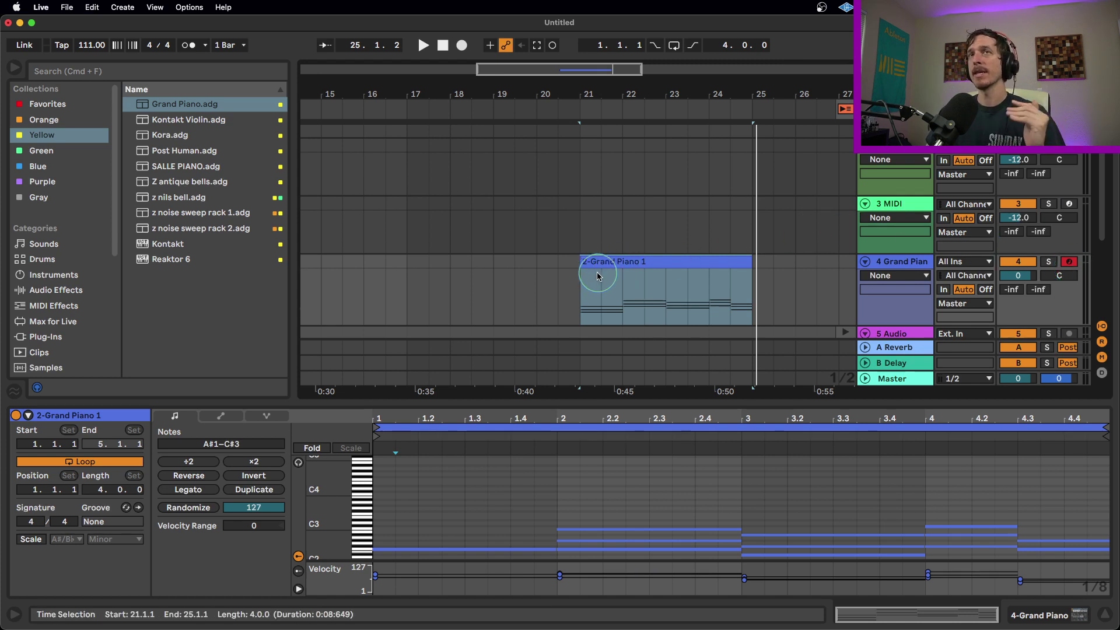
left_click(557, 295)
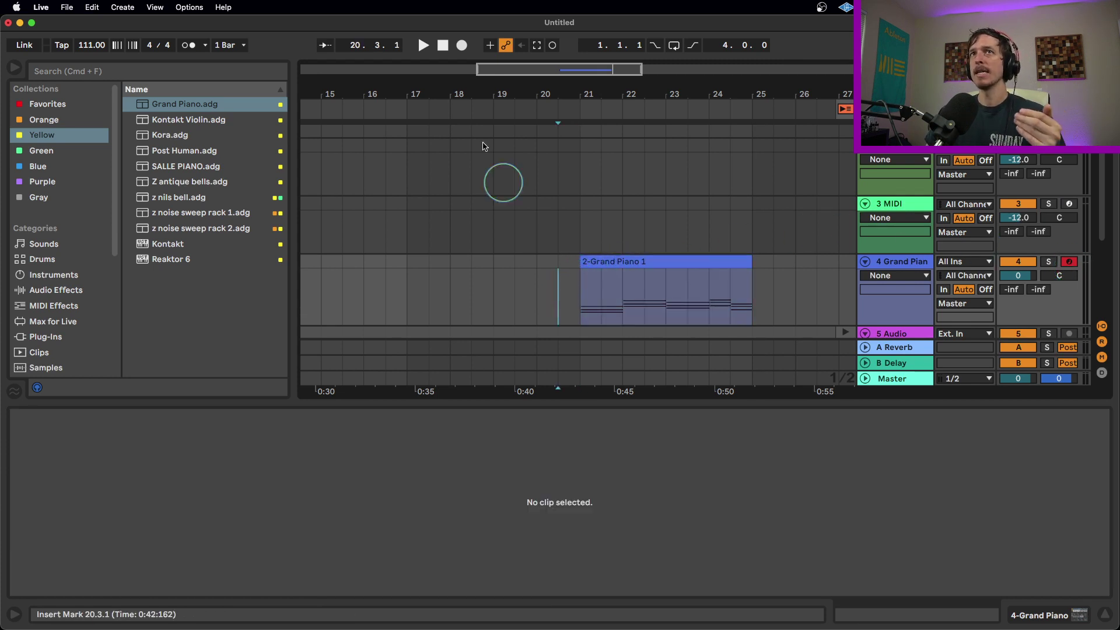
left_click(459, 50)
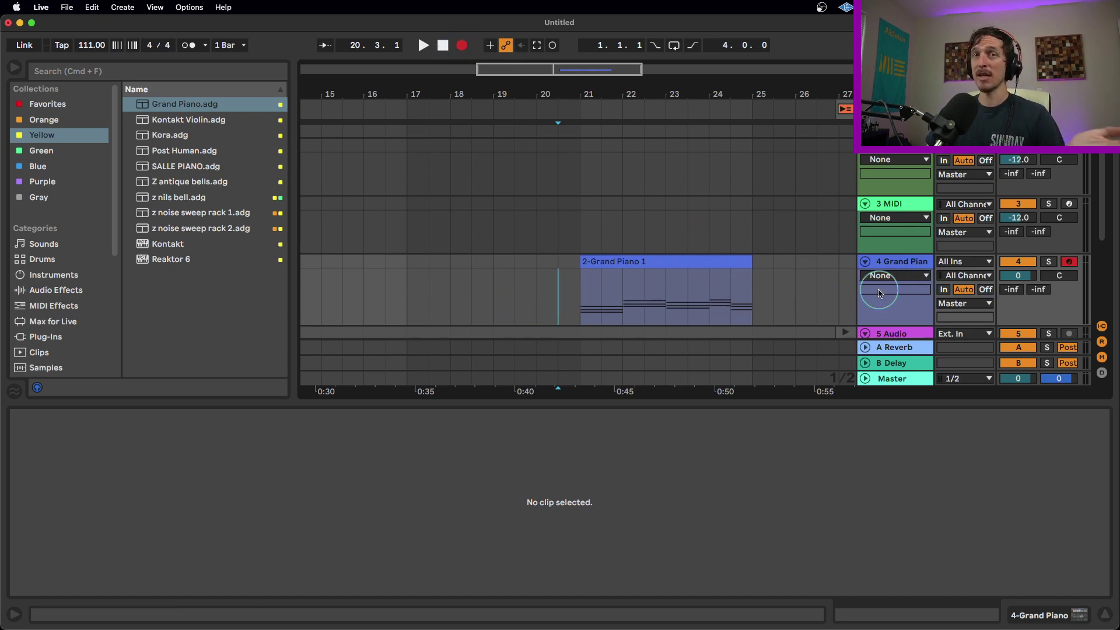
left_click(424, 46)
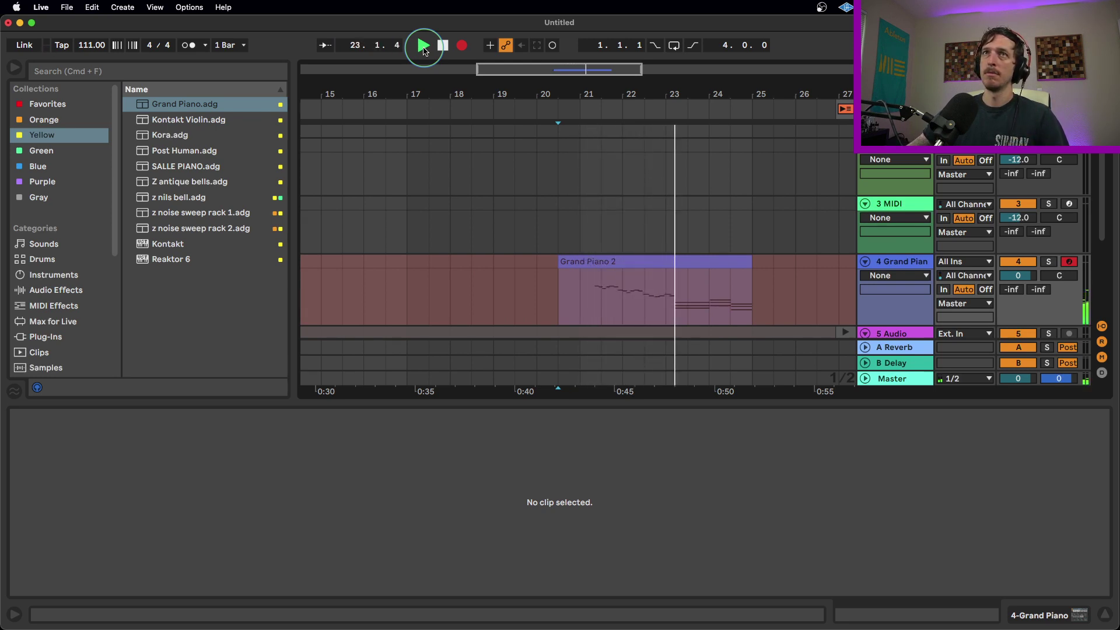
key("space")
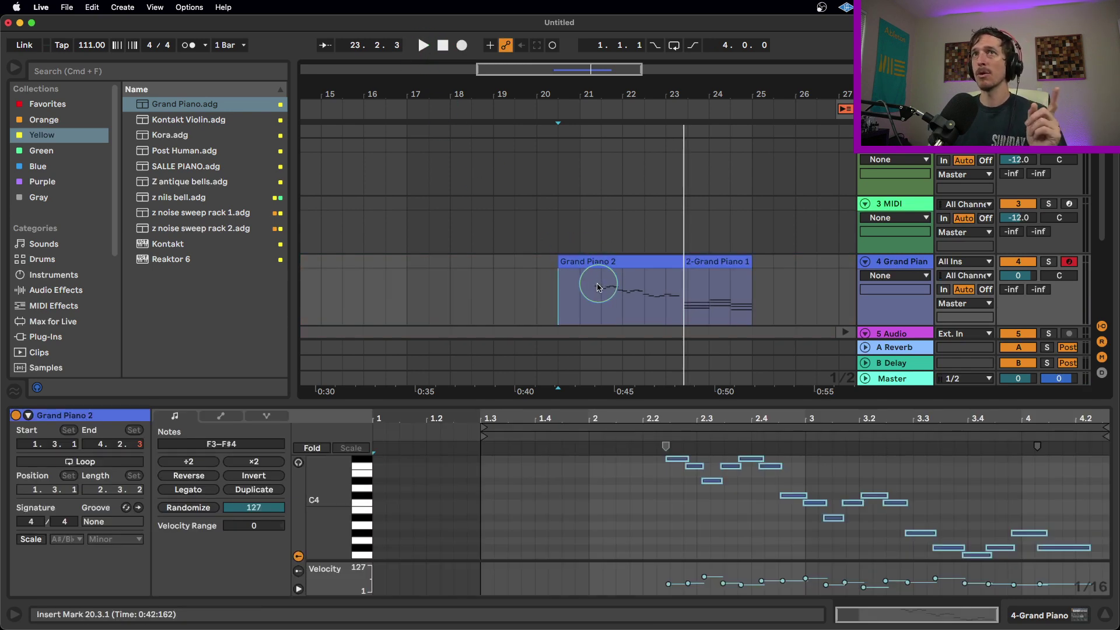
left_click_drag(595, 280, 688, 299)
left_click_drag(690, 289, 744, 285)
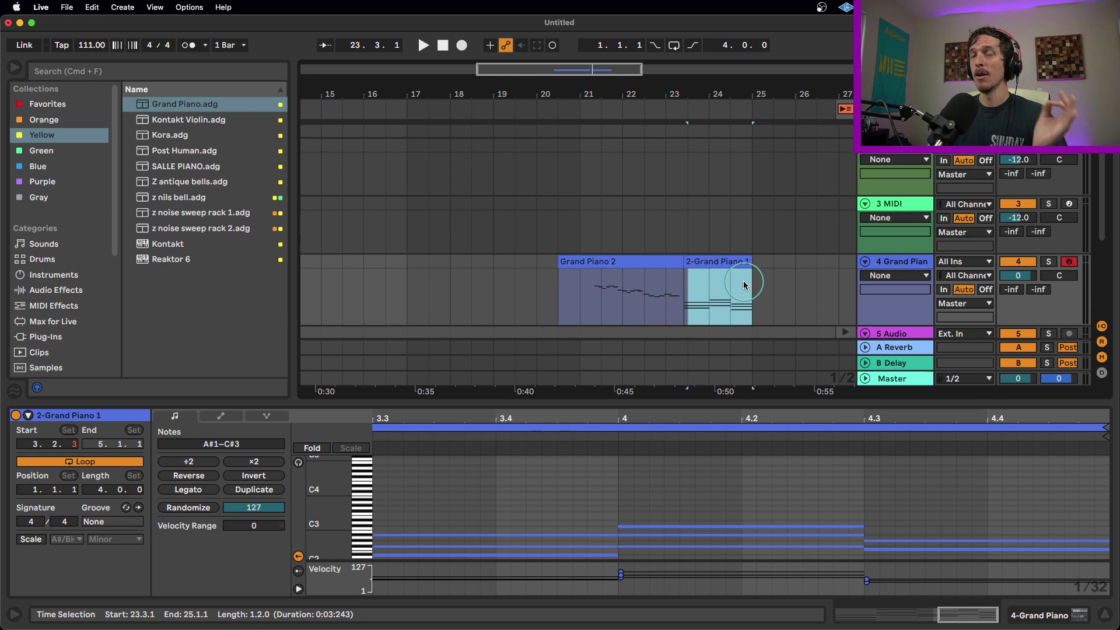
key("super+z")
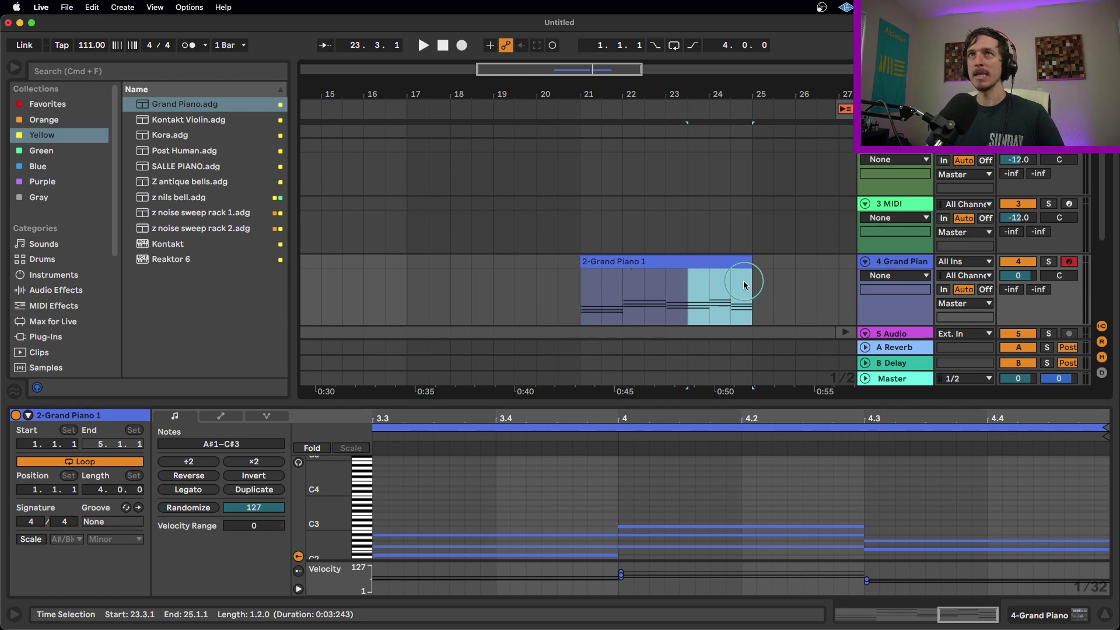
Step: Record a melody over the chords from 20.3.1 with Arrangement Overdub and Record enabled
left_click(563, 288)
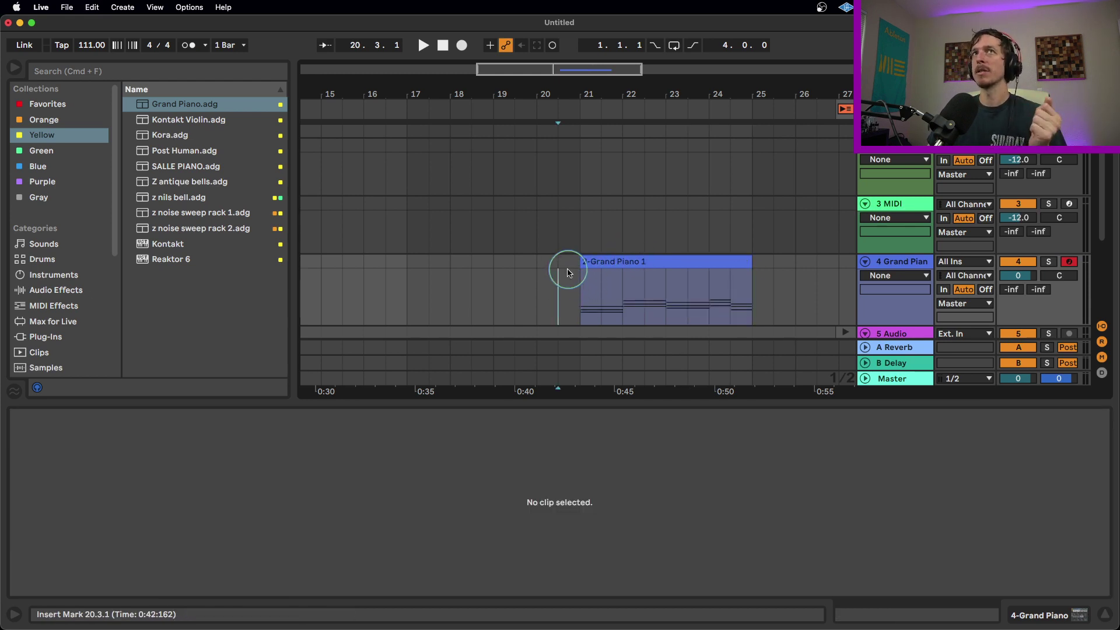
left_click(490, 49)
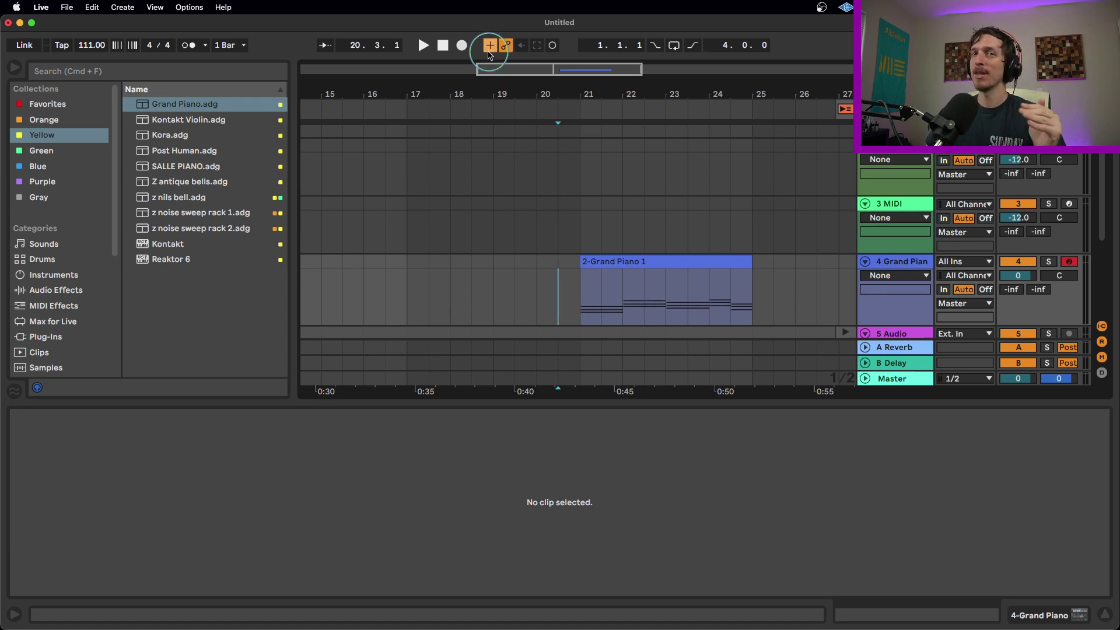
left_click(491, 49)
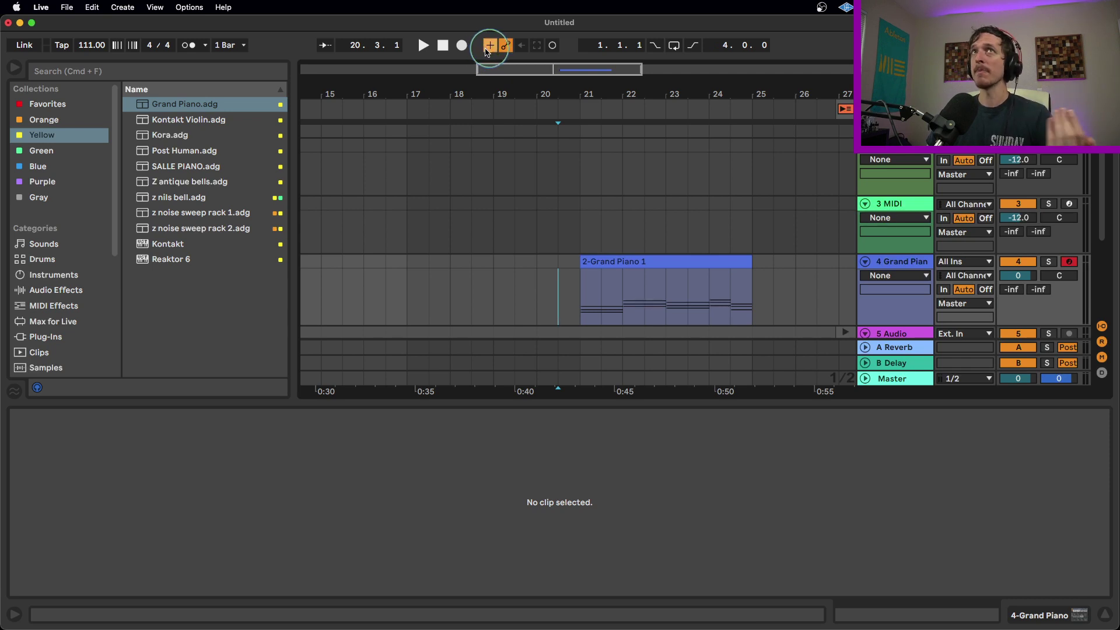
left_click(464, 51)
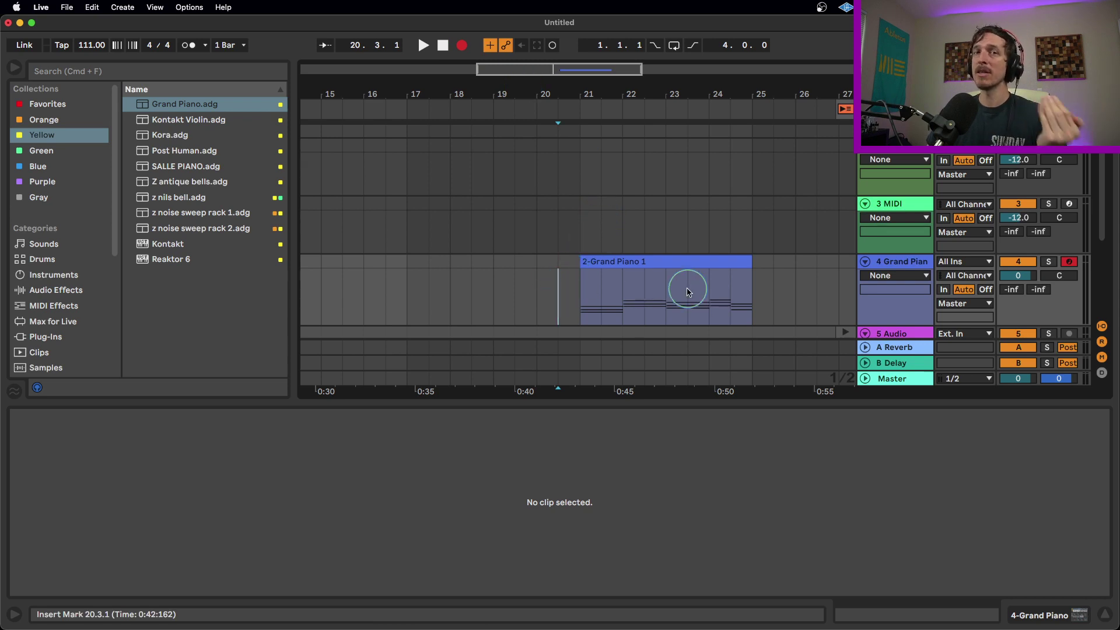
left_click(425, 47)
left_click(493, 77)
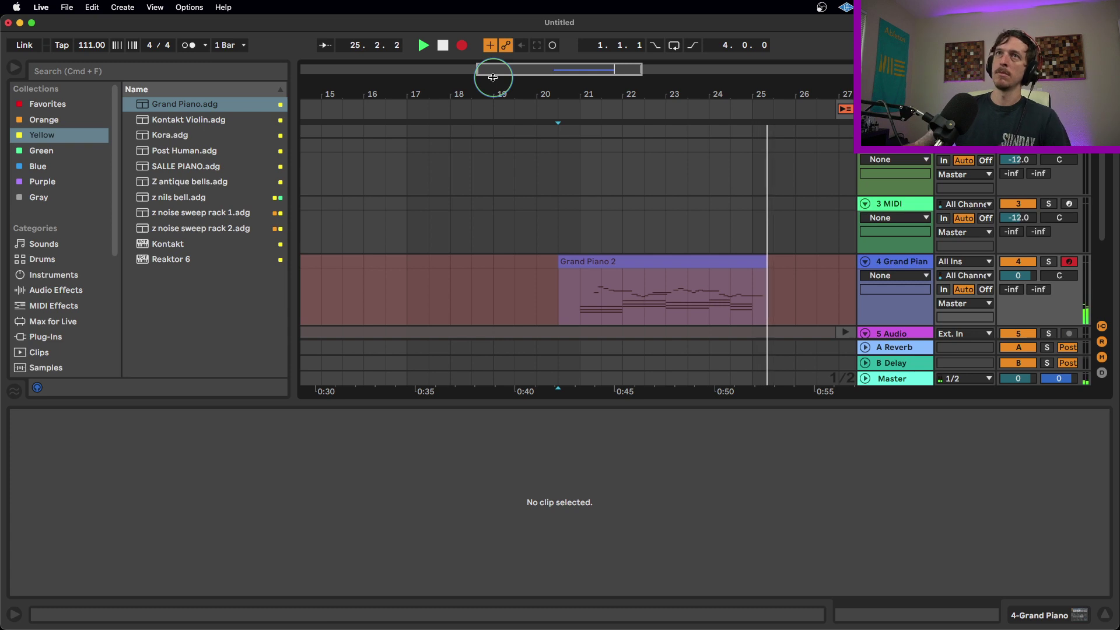
key("space")
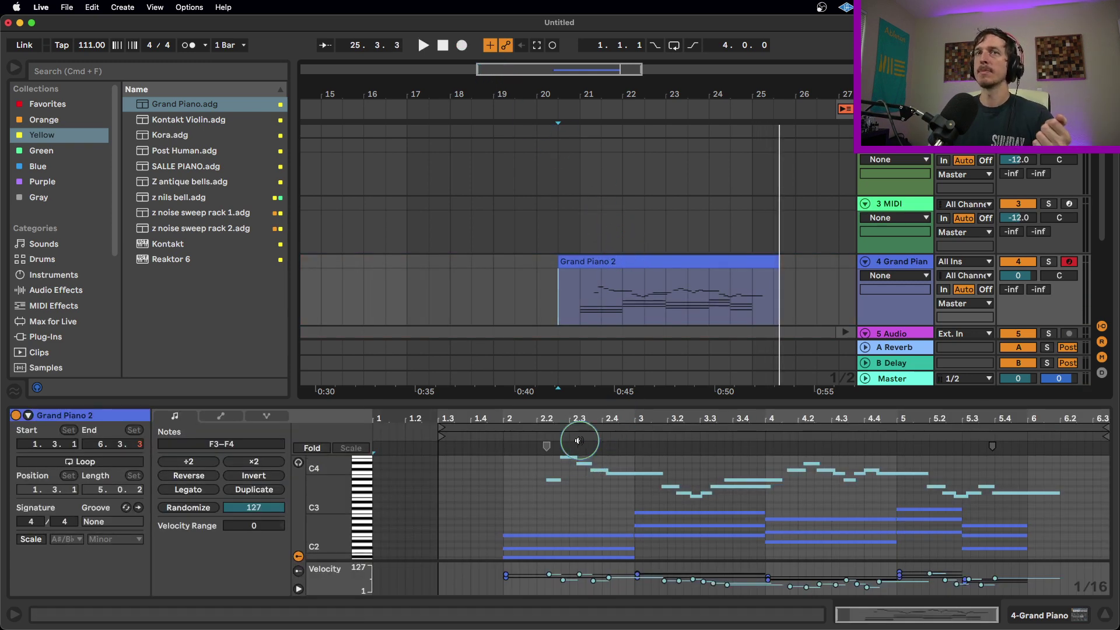
Step: Inspect the chord and melody notes in the new Grand Piano 2 take, then deselect them
left_click_drag(505, 502, 922, 533)
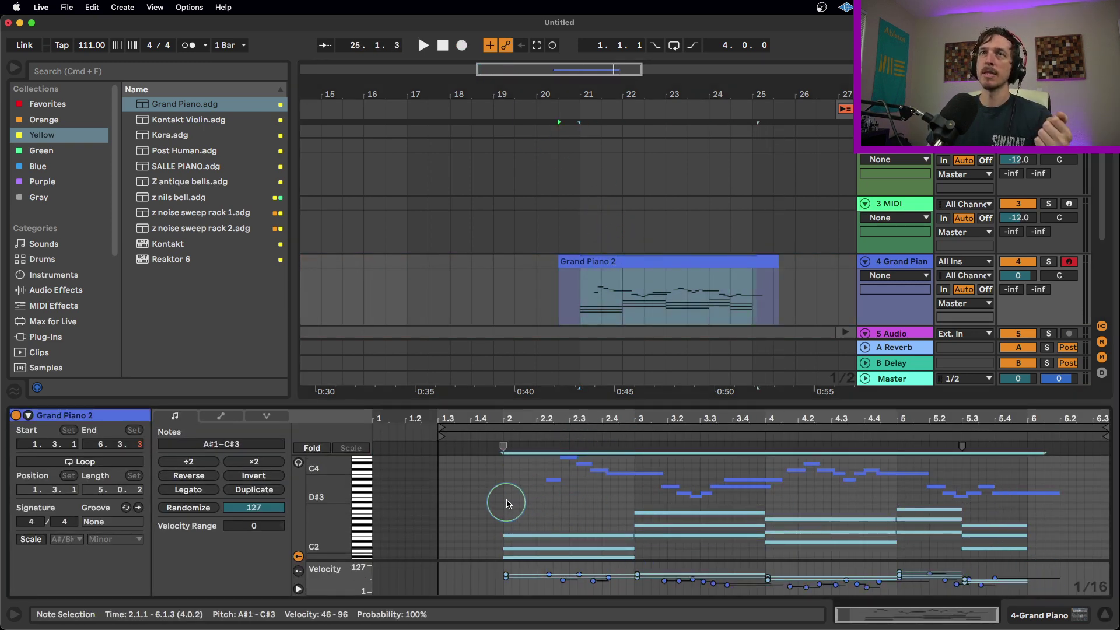
left_click_drag(512, 496, 1000, 463)
left_click(710, 500)
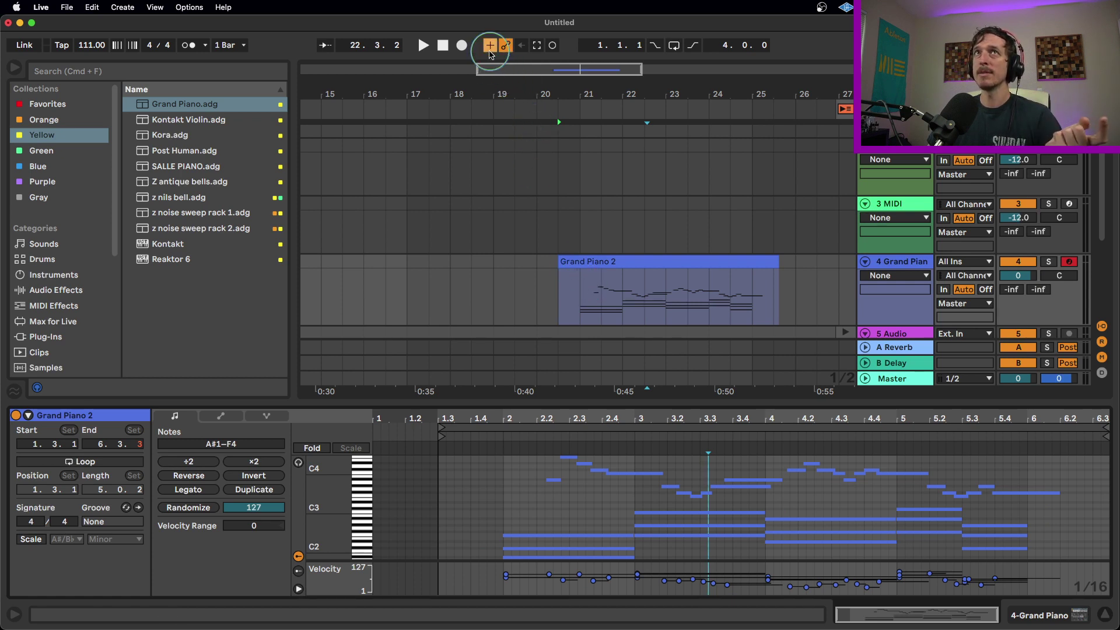
Step: Arm the Grand Piano track, then enable Session Record and arm track 4 in Session view
left_click(462, 47)
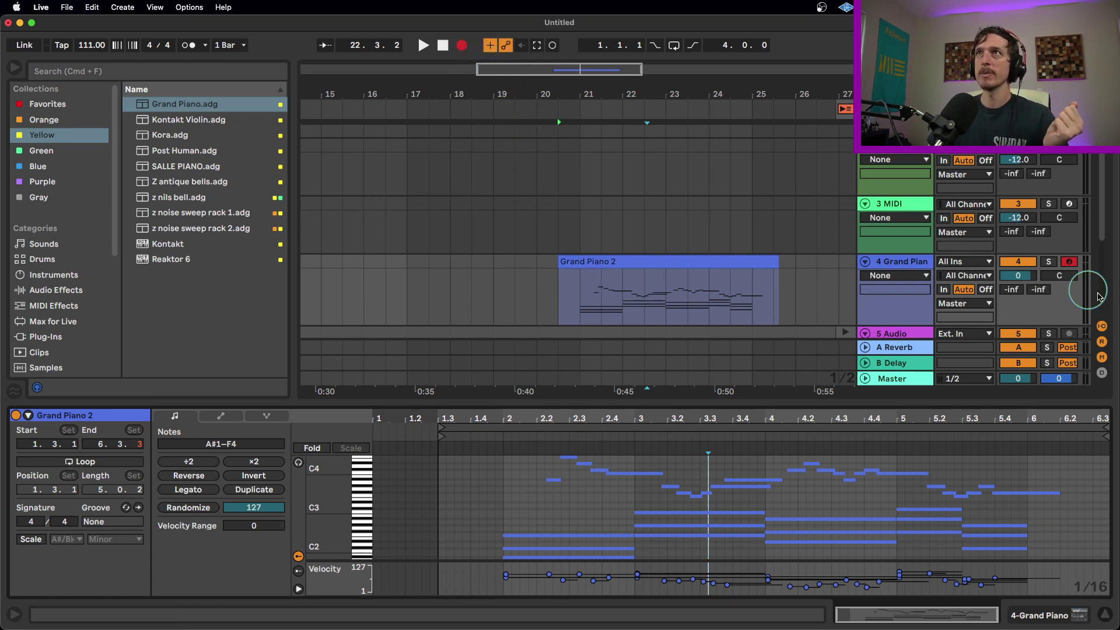
left_click(1072, 264)
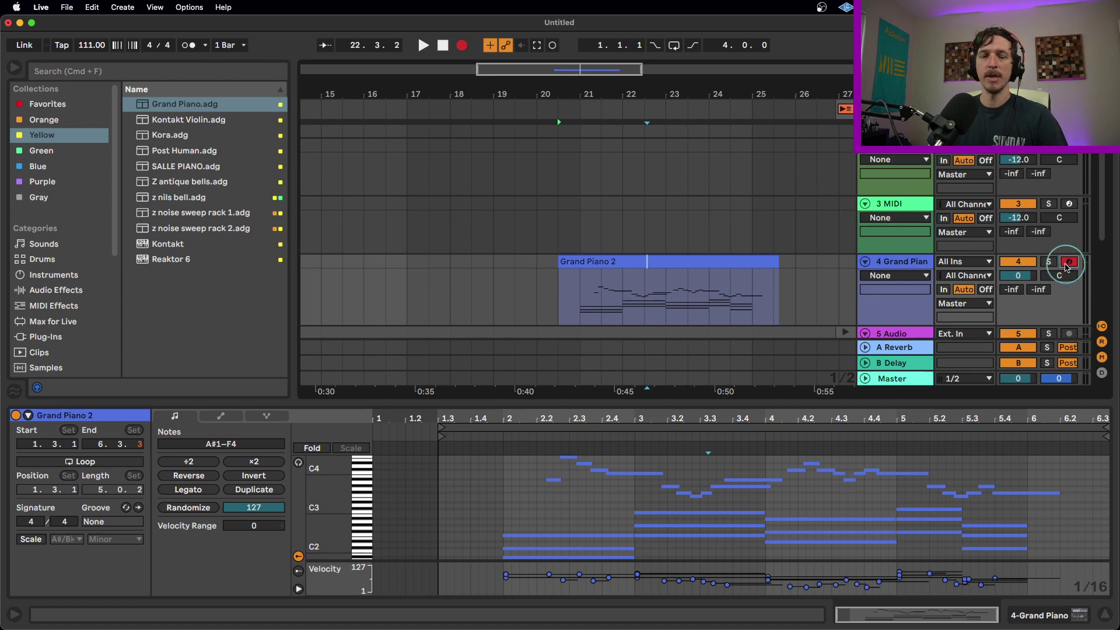
key("Tab")
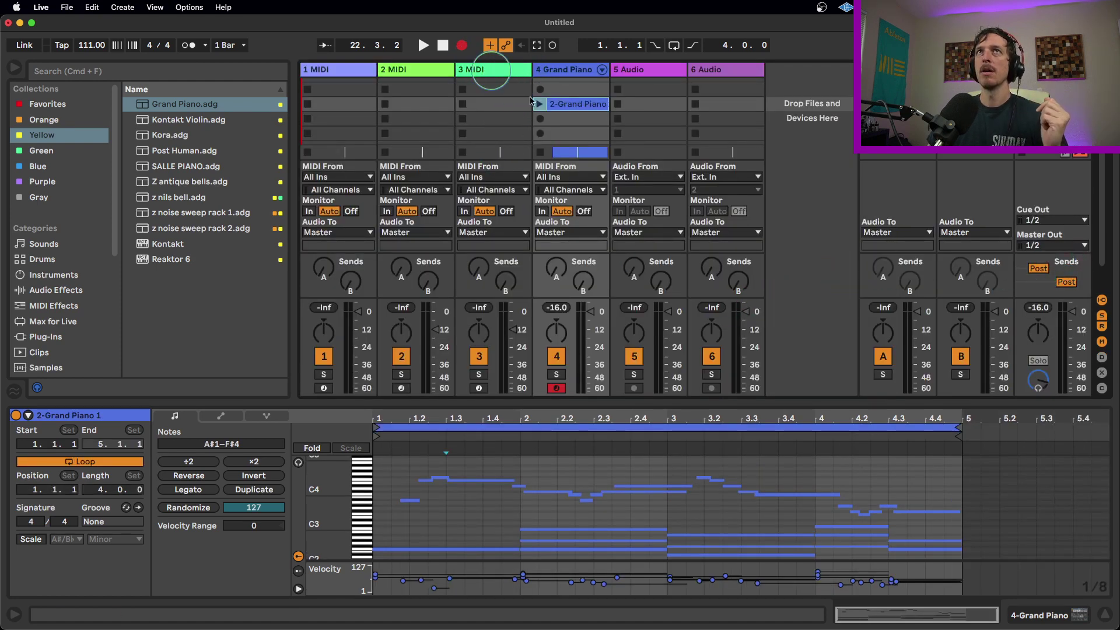
left_click(553, 46)
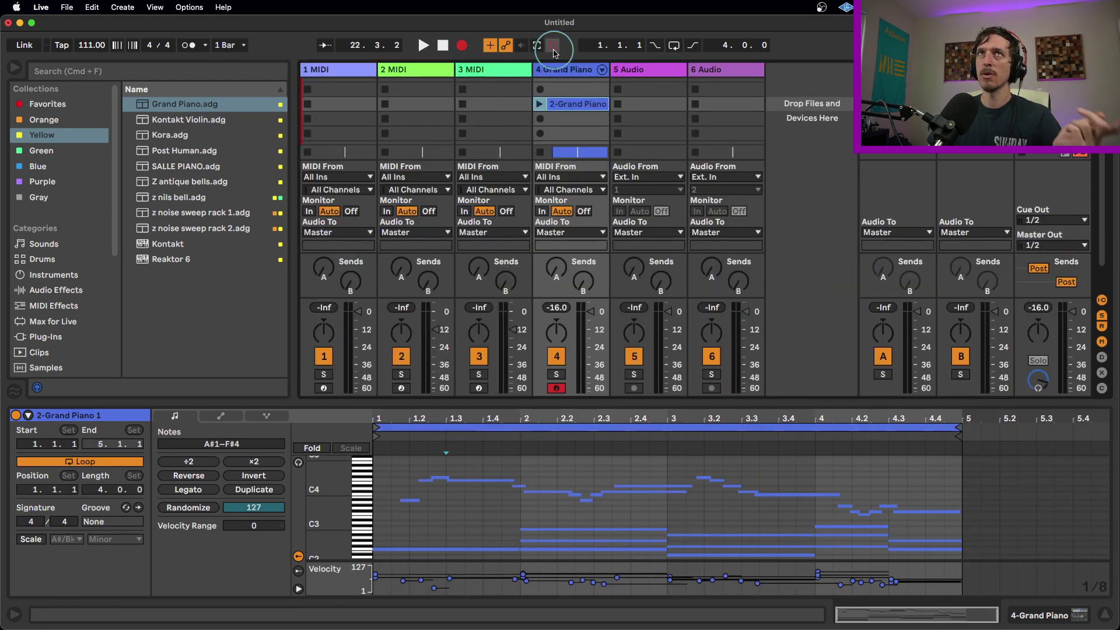
left_click(564, 387)
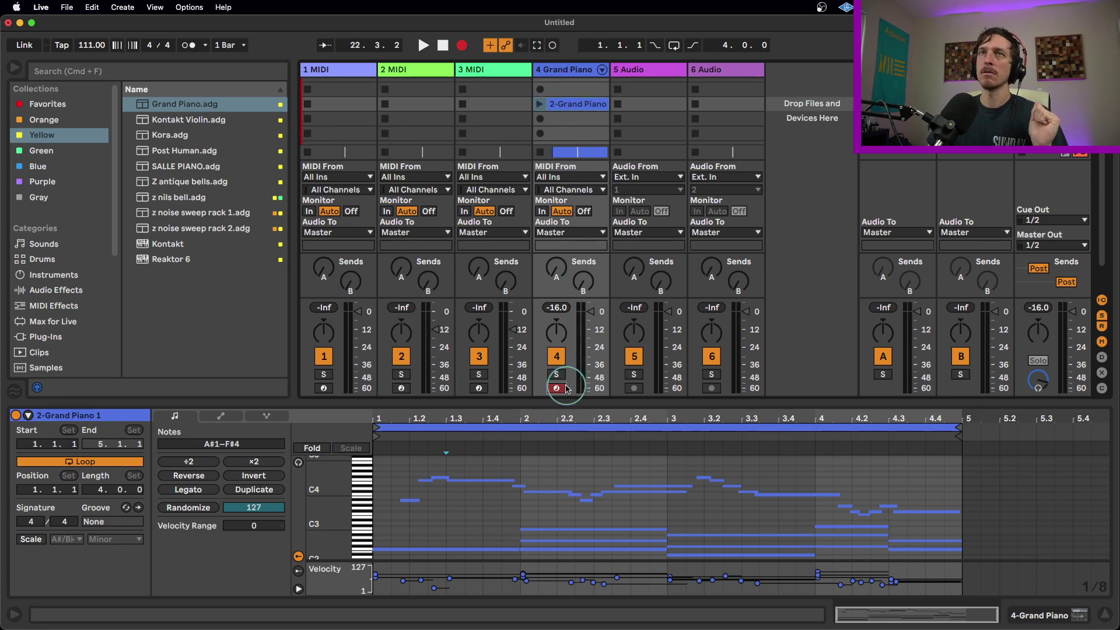